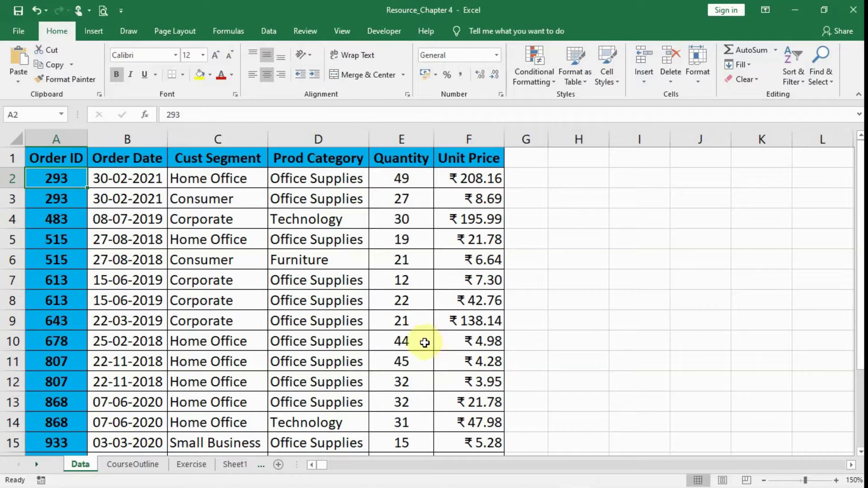
Apply the rupee currency format to cell A2 so the Order ID reads ₹ 293.00.
key(ctrl+shift+4)
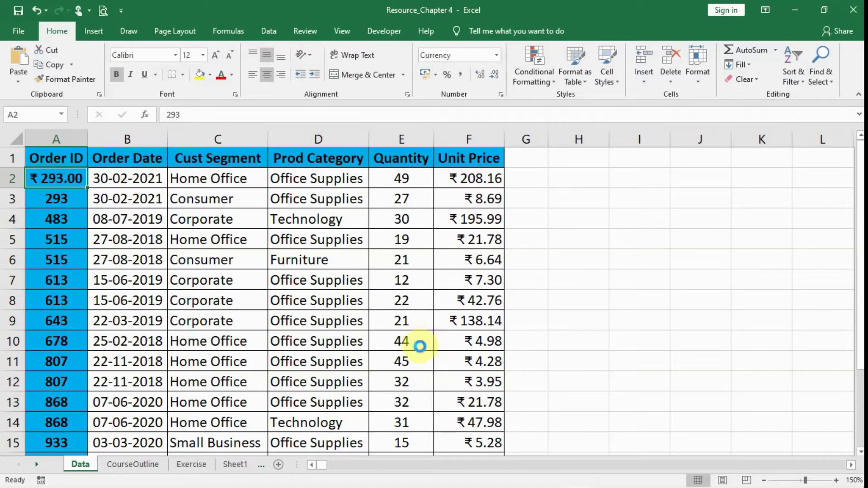
drag(66, 28, 496, 18)
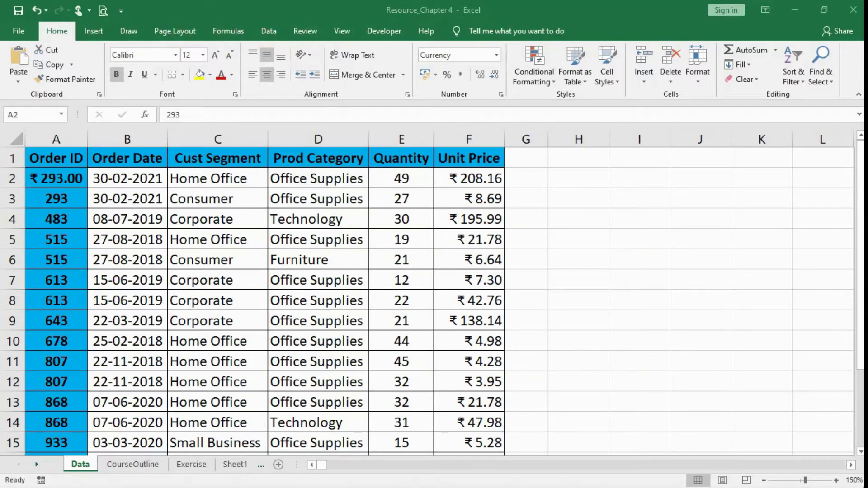
Browse the Insert, Draw, Page Layout, Formulas and Data ribbon tabs, then return to Home.
click(94, 30)
click(128, 31)
click(167, 29)
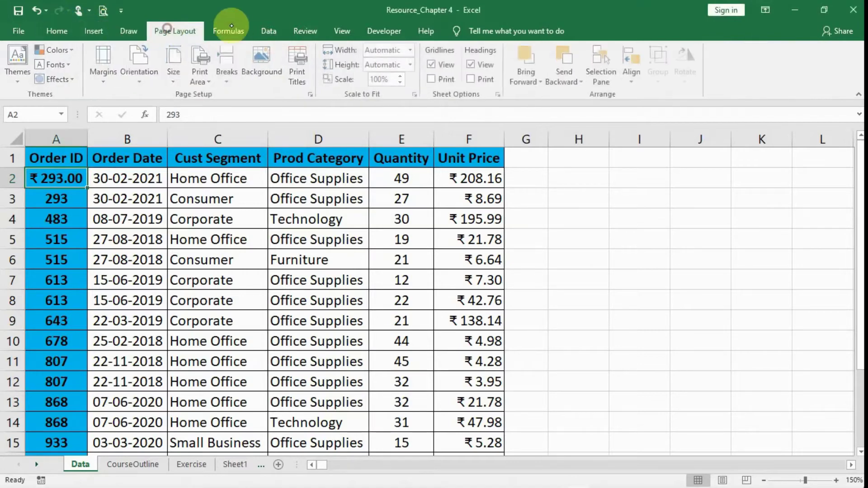
click(230, 28)
click(269, 30)
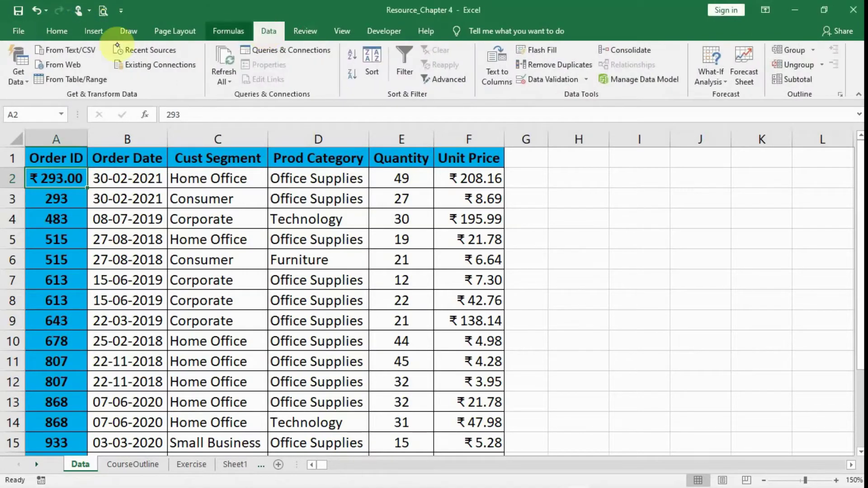
click(57, 30)
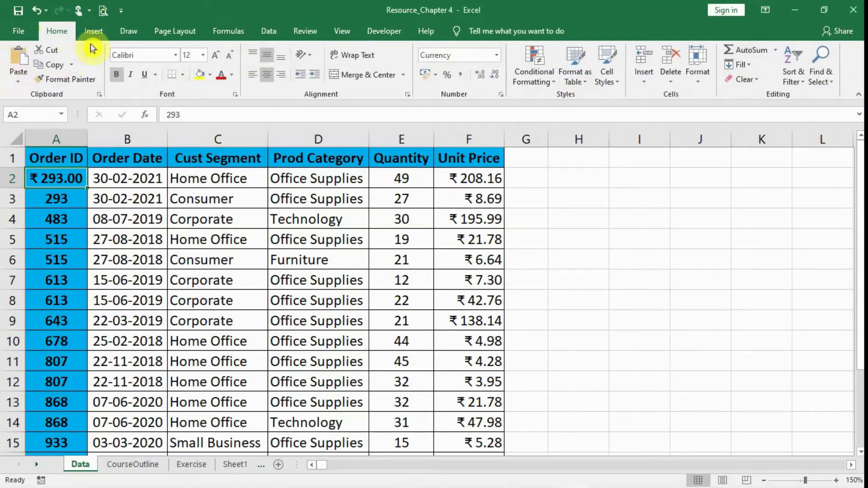
Collapse and restore the ribbon, ending with the Insert tab pinned open.
click(92, 31)
double_click(89, 32)
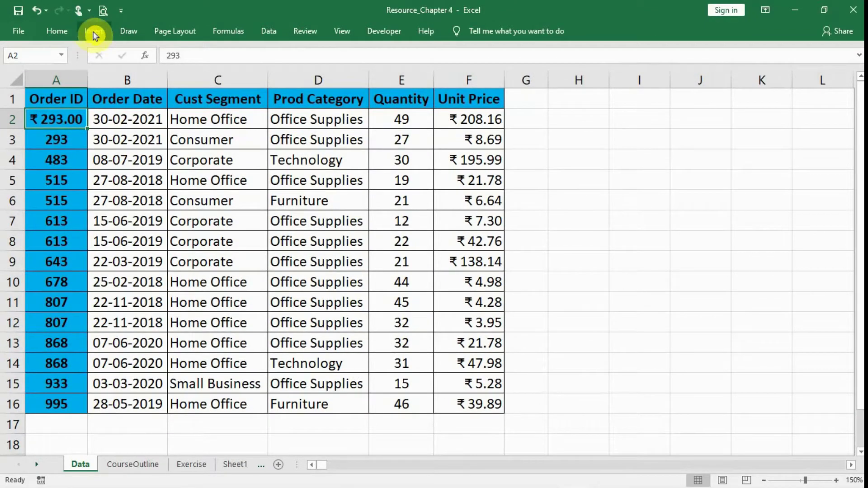
double_click(93, 32)
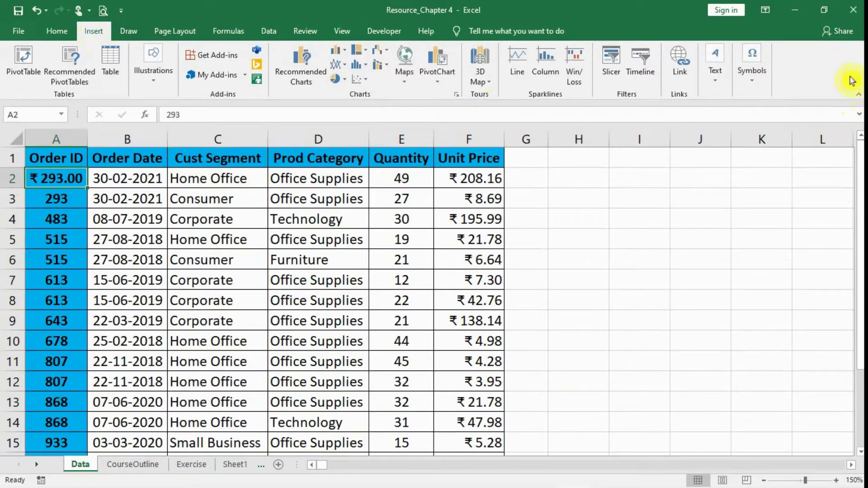
click(858, 95)
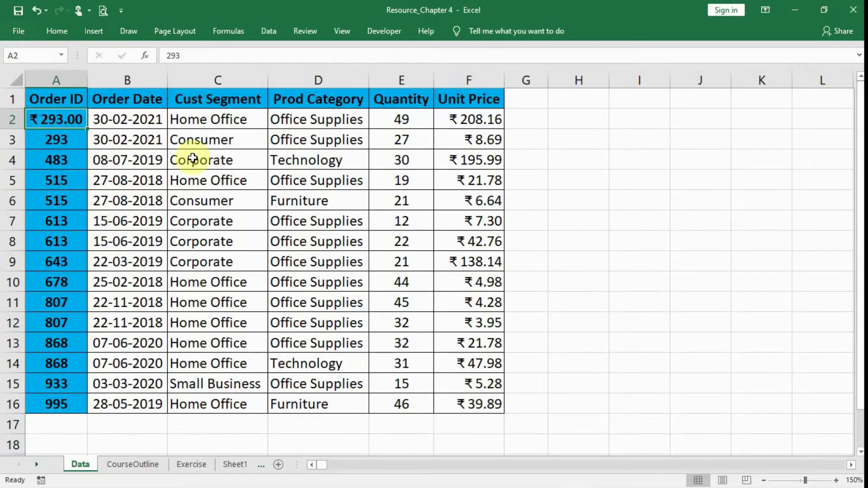
click(91, 34)
double_click(90, 33)
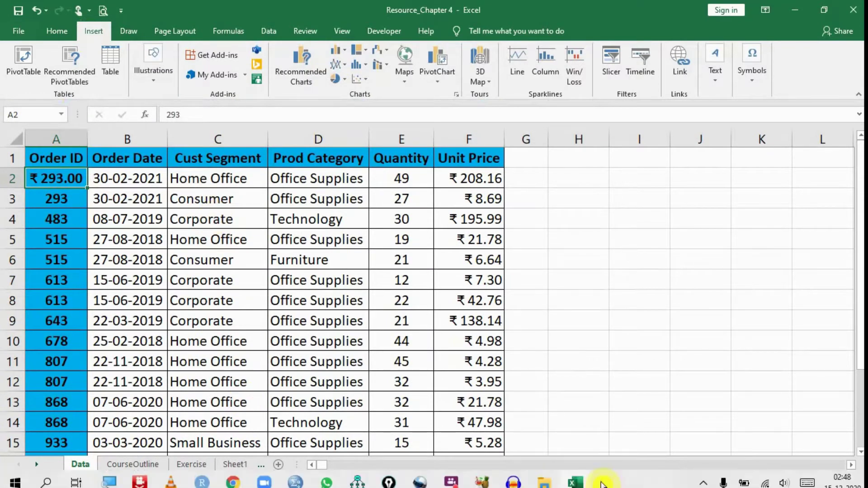
Scroll the sheet right to columns M–Z and down using the scroll bars.
click(330, 465)
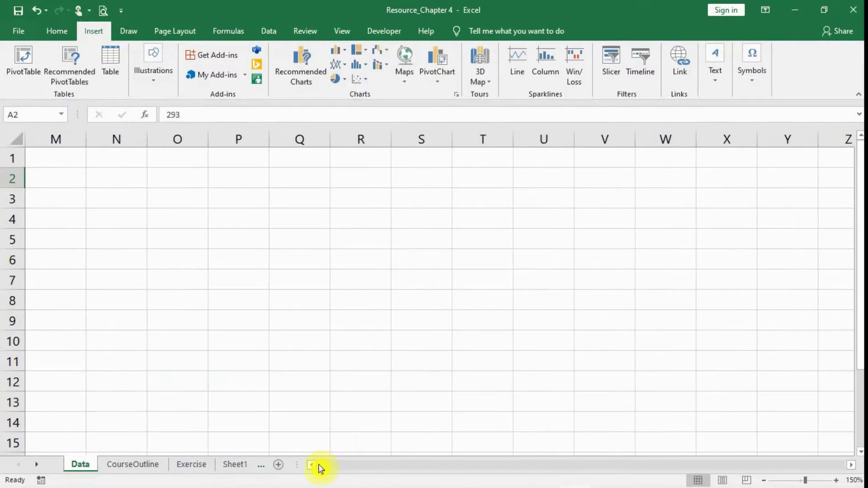
mouse_move(325, 468)
mouse_down()
mouse_move(538, 468)
mouse_move(312, 461)
mouse_up()
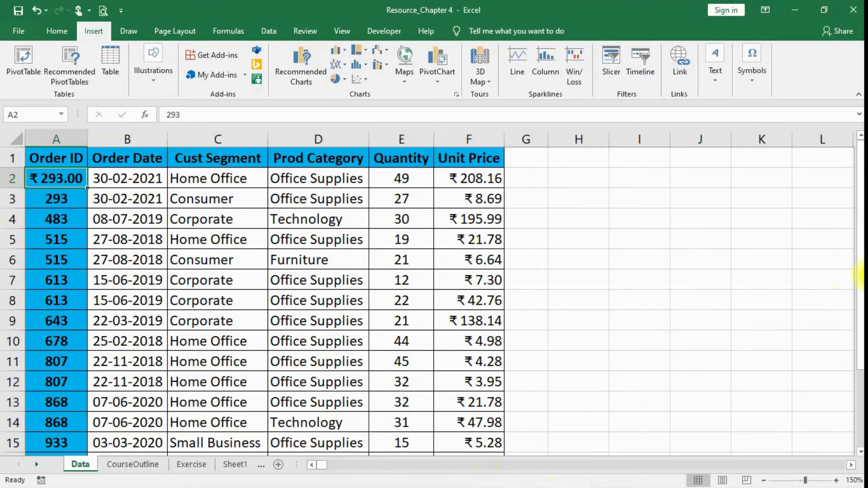
drag(861, 271, 862, 362)
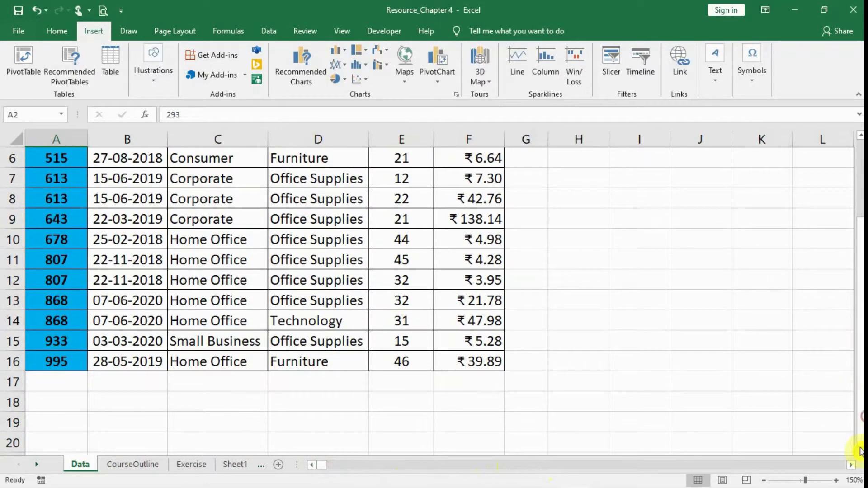
drag(862, 457, 862, 458)
Select cell C47 and move around column C and row 5 with the arrow keys.
click(238, 339)
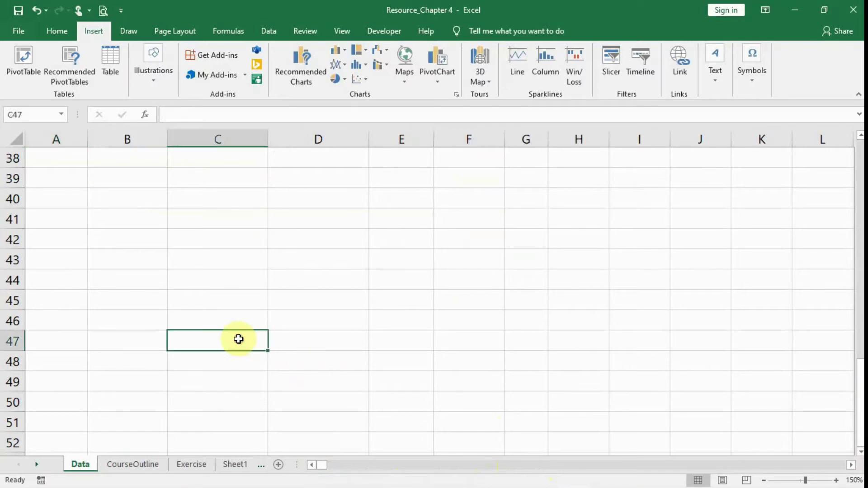
key(Up)
key(Up)
key(Up)
key(Up)
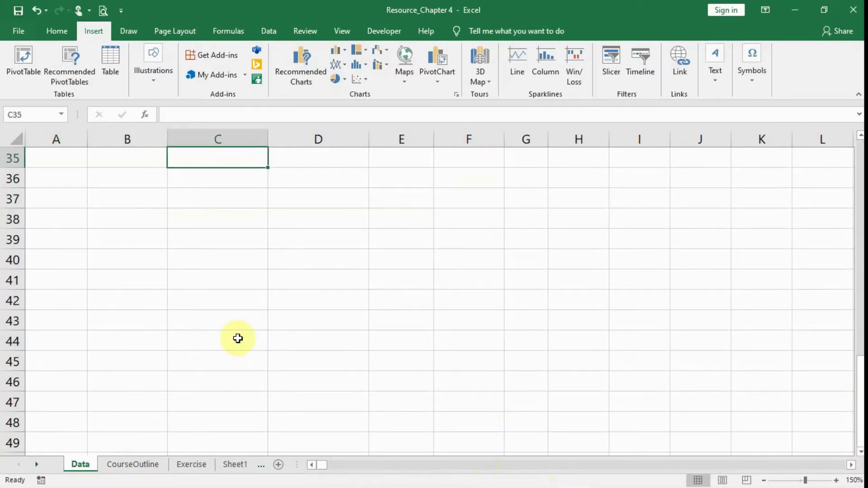
key(Up)
key(Up)
key(Up)
key(Up)
key(Up)
key(Up)
key(Up)
key(Up)
key(Up)
key(Down)
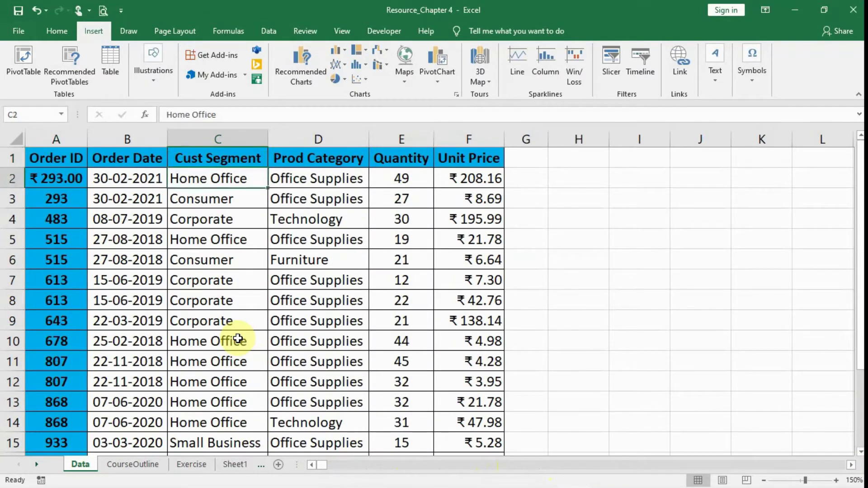
key(Down)
key(Down)
key(Down)
key(Right)
key(Right)
key(Right)
key(Right)
key(Right)
key(Right)
key(Right)
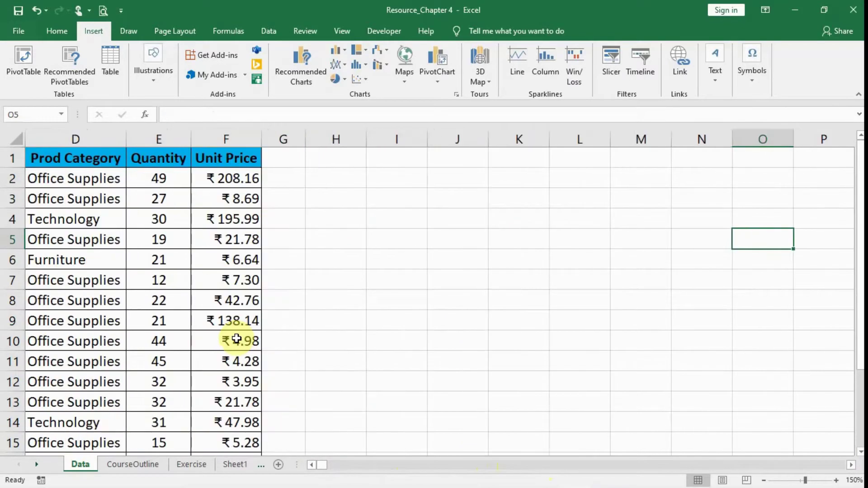
key(Left)
key(Left)
key(Left)
key(Left)
key(Left)
key(Left)
key(Left)
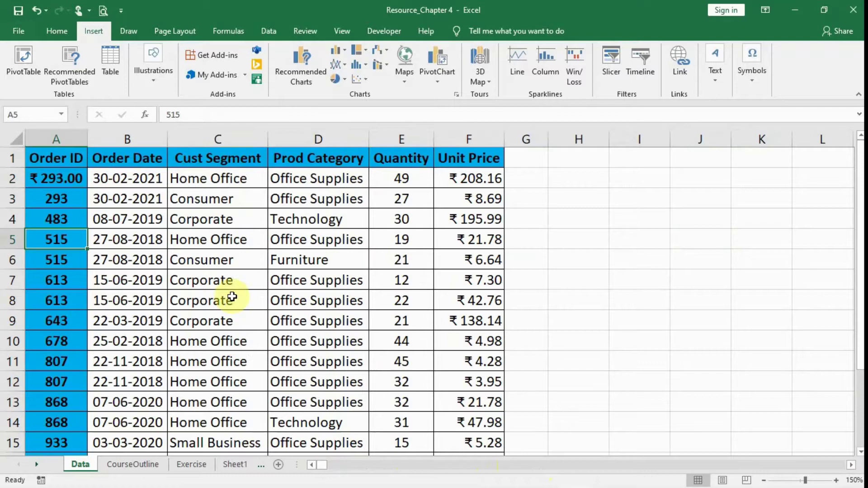
Wheel-scroll down and back up until row 1 of the order table shows.
scroll(215, 301, down, 2)
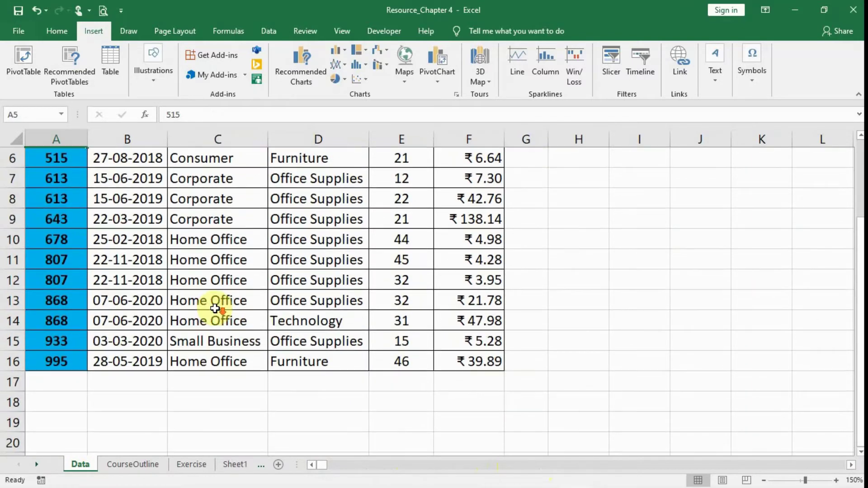
scroll(215, 305, up, 1)
scroll(215, 308, up, 1)
scroll(215, 308, down, 8)
scroll(214, 307, down, 12)
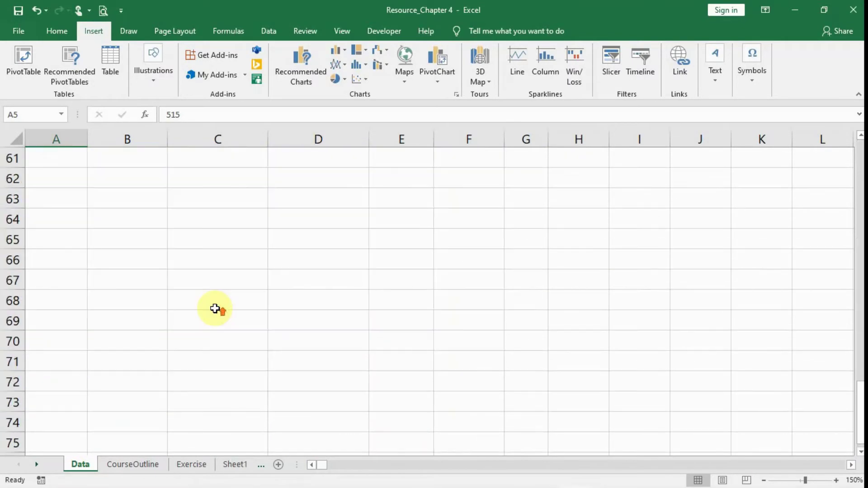
scroll(214, 307, down, 2)
scroll(222, 306, down, 9)
scroll(228, 302, up, 5)
scroll(228, 301, up, 12)
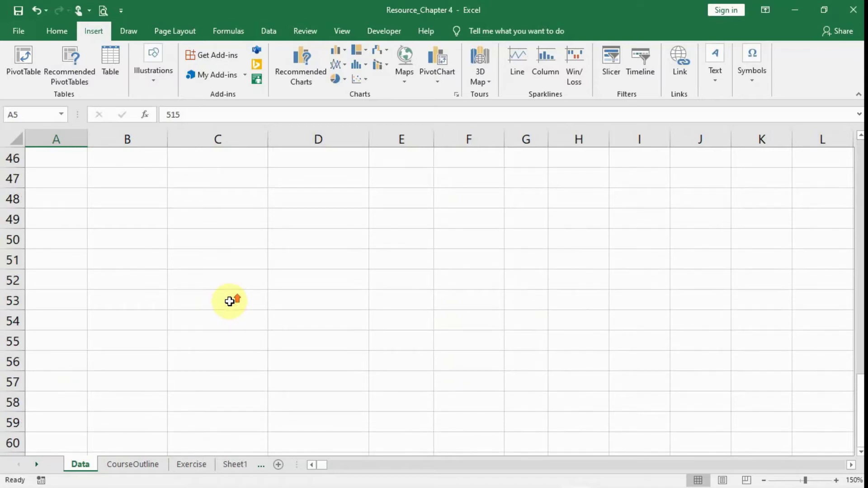
scroll(229, 301, up, 12)
scroll(231, 301, up, 4)
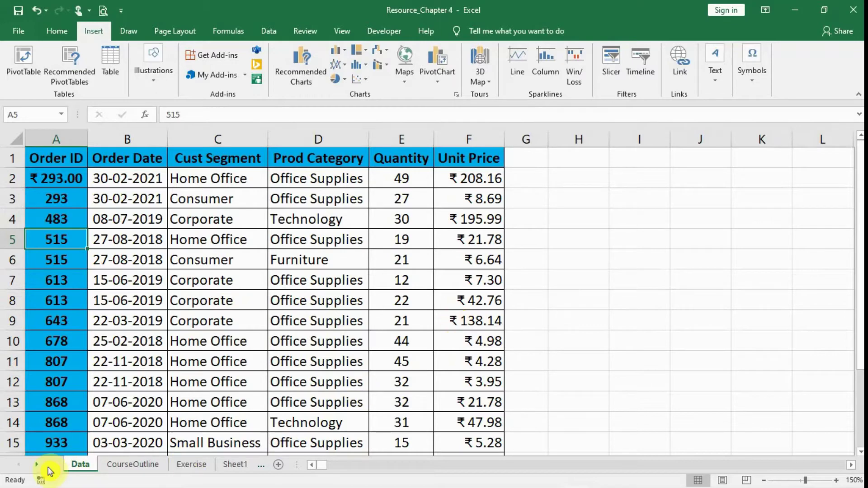
click(143, 465)
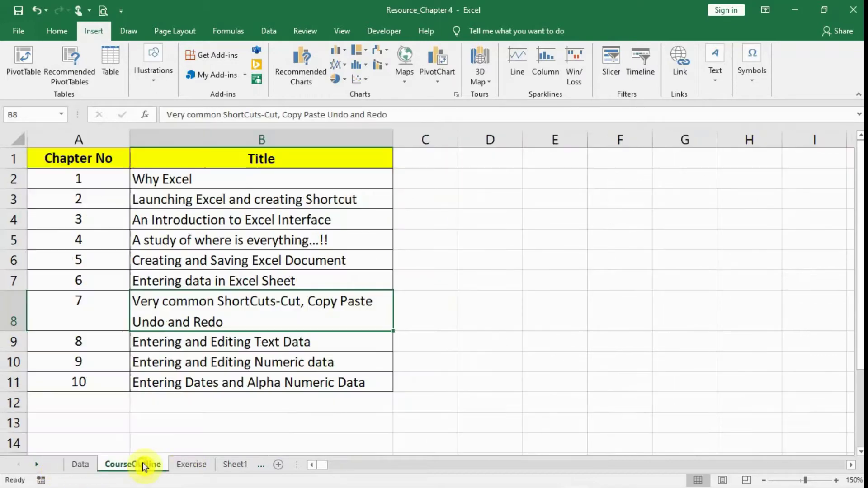
click(188, 466)
click(242, 467)
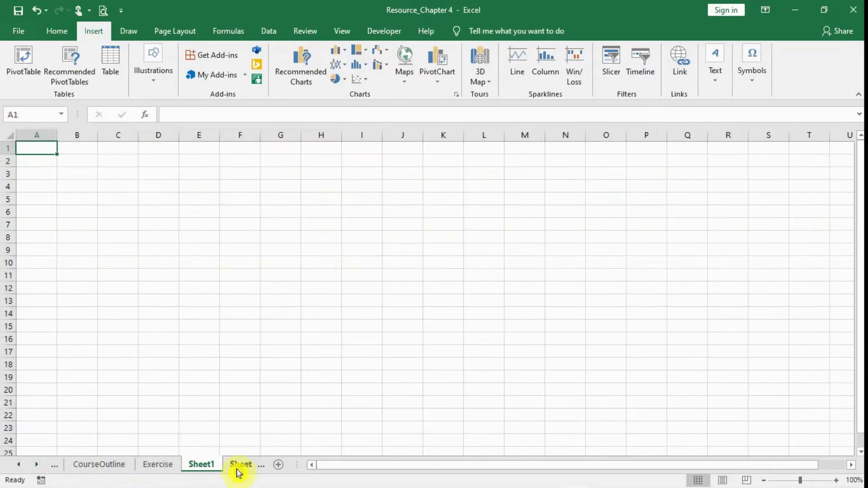
click(211, 470)
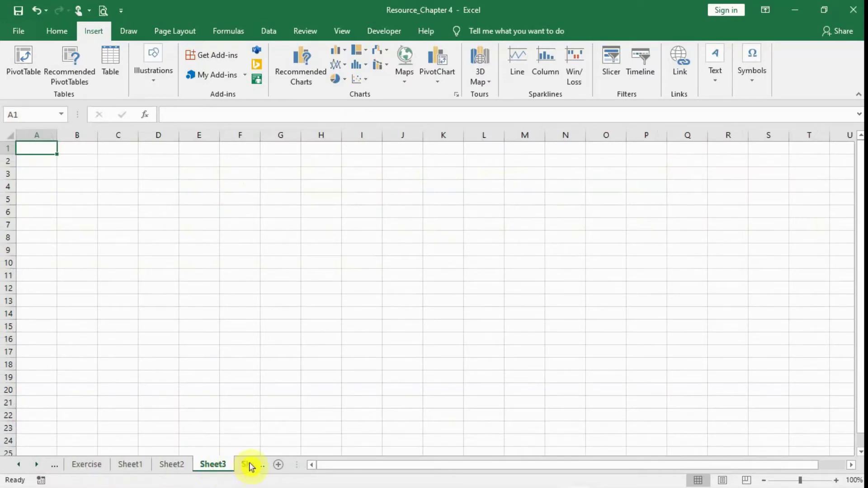
click(36, 466)
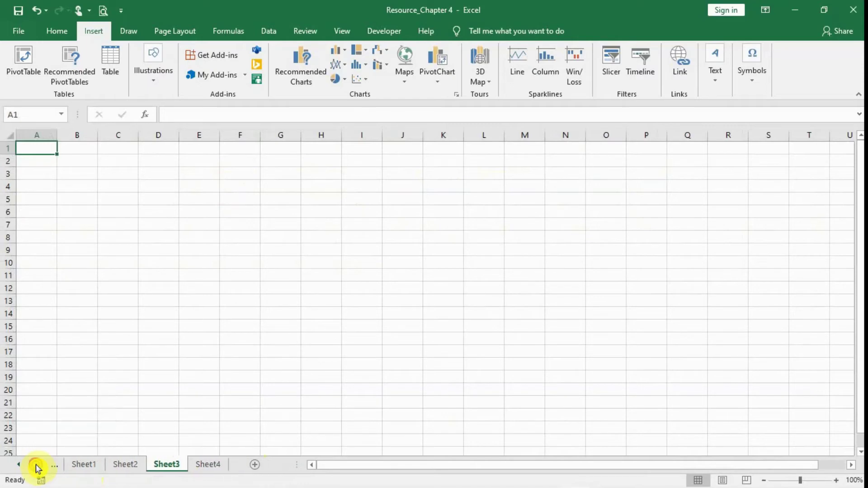
ctrl+click(19, 465)
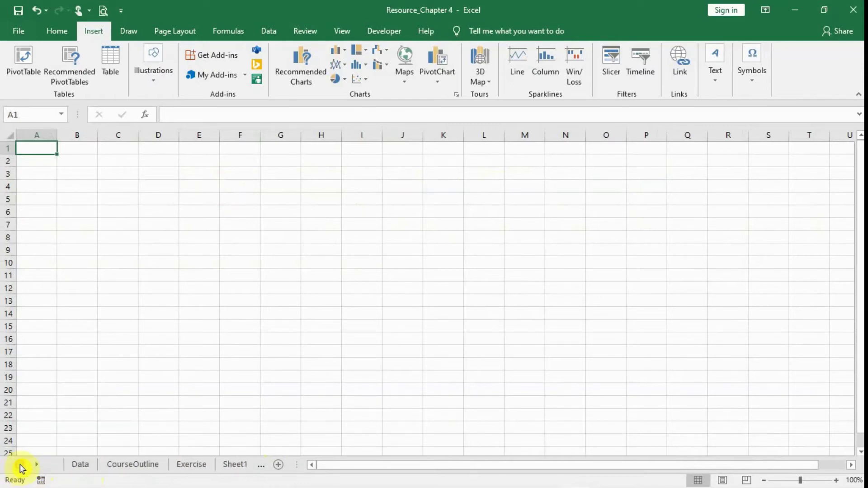
click(38, 468)
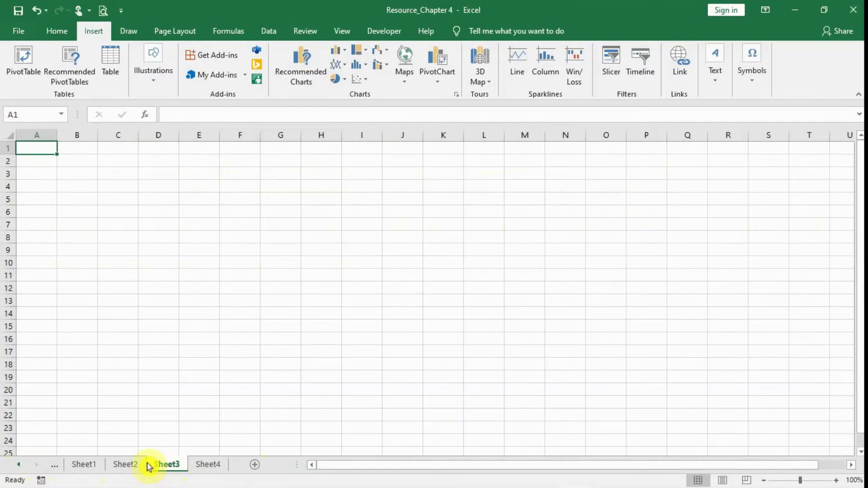
right_click(16, 468)
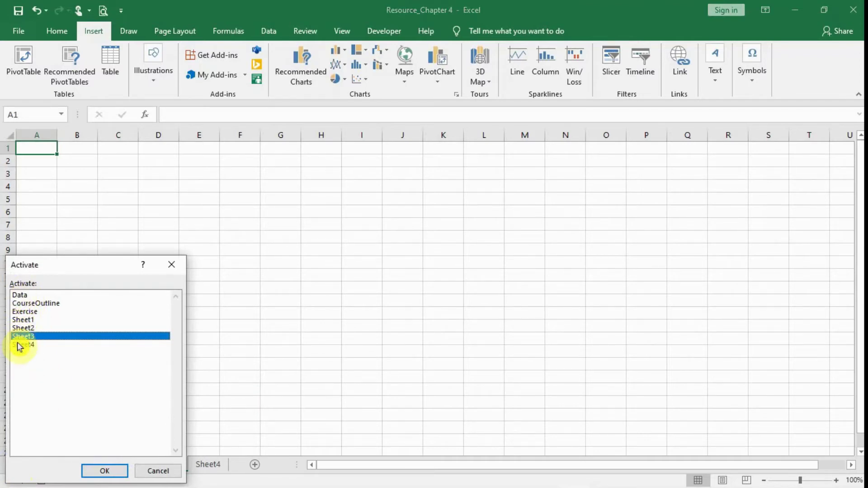
double_click(23, 296)
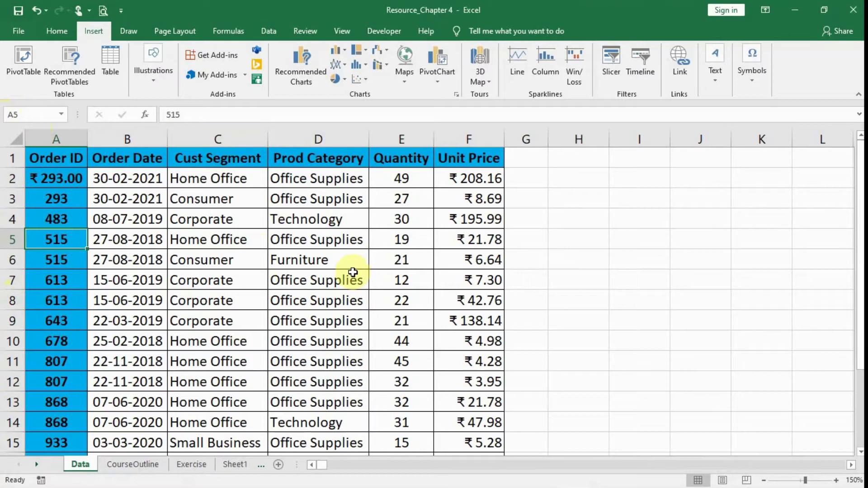
click(315, 235)
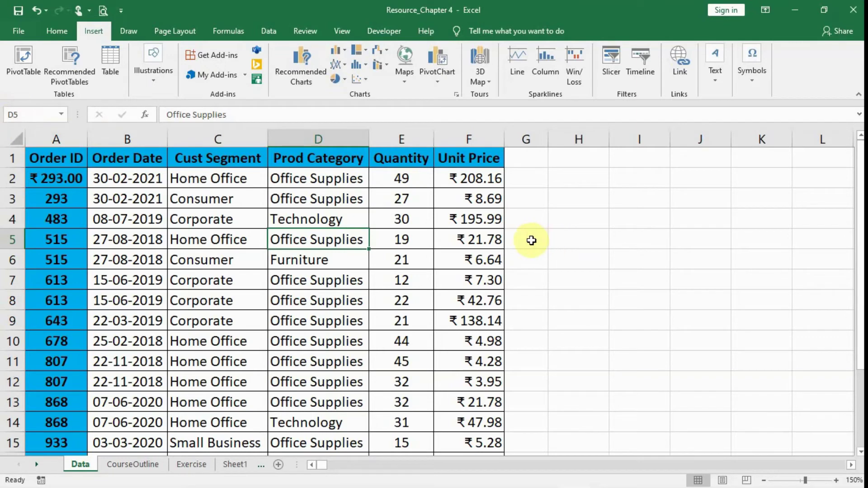
mouse_move(529, 238)
mouse_down()
mouse_move(659, 307)
mouse_move(659, 342)
mouse_up()
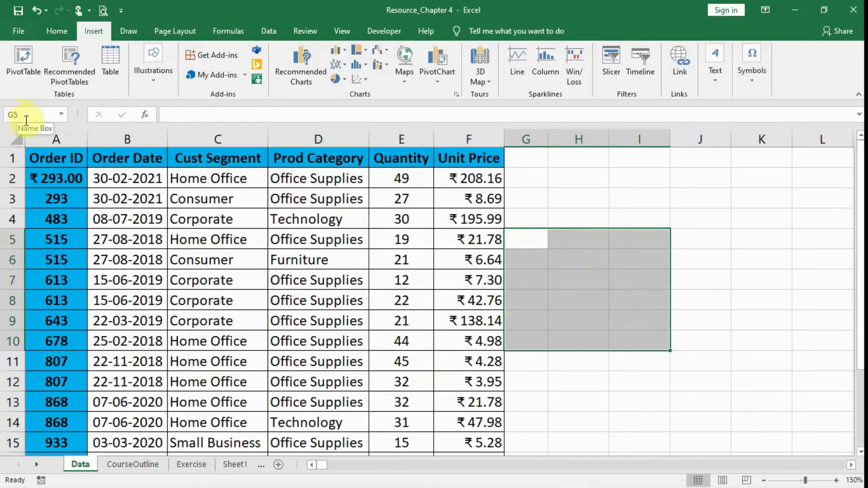
click(26, 117)
text(D500)
key(Return)
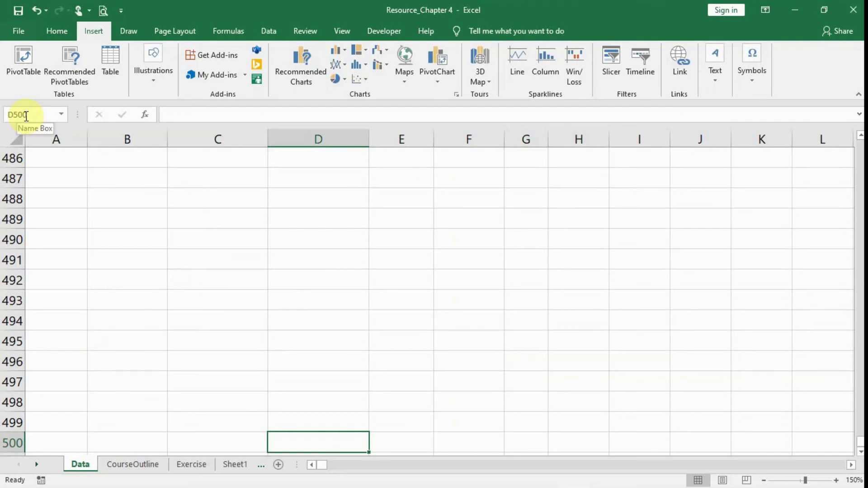
click(26, 115)
text(A1)
key(Return)
key(Return)
click(26, 116)
text(A)
key(ctrl+Home)
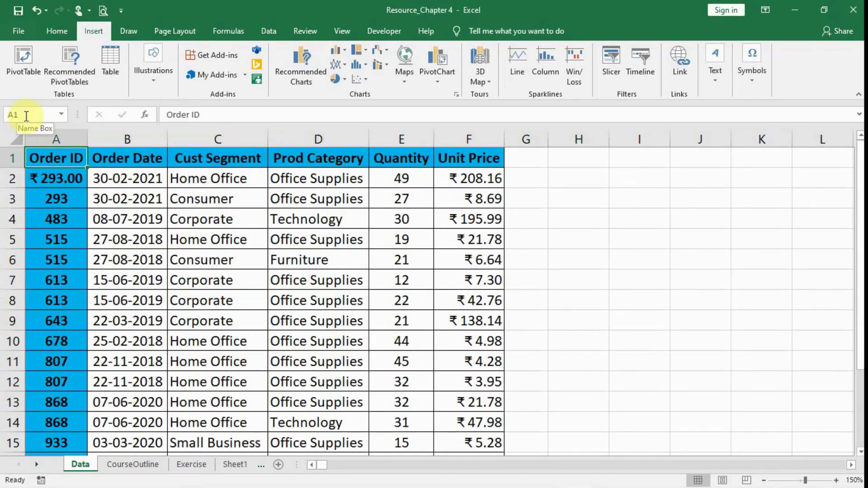
click(216, 116)
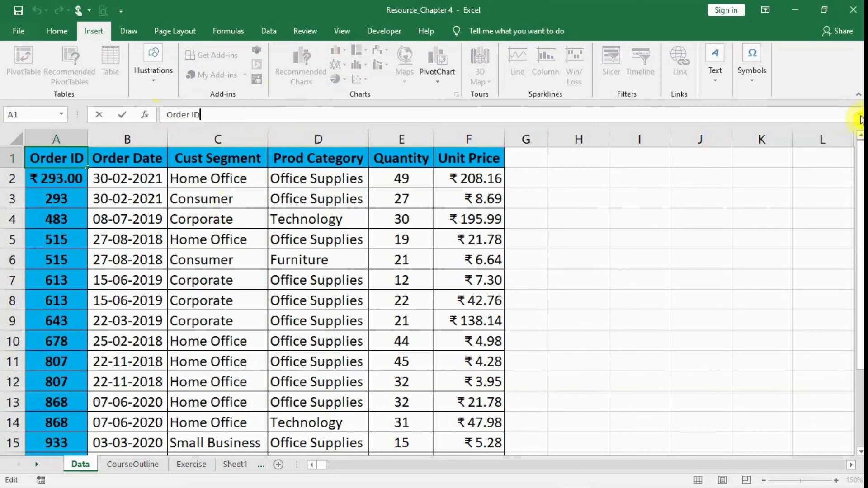
click(860, 115)
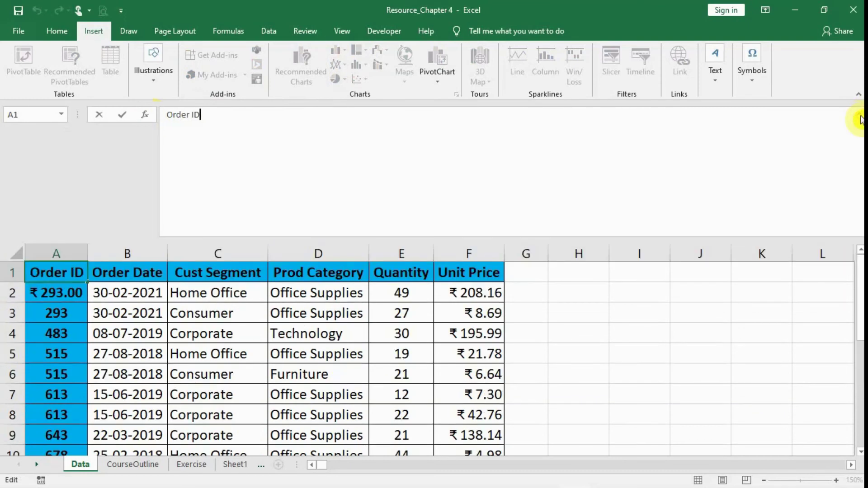
click(468, 234)
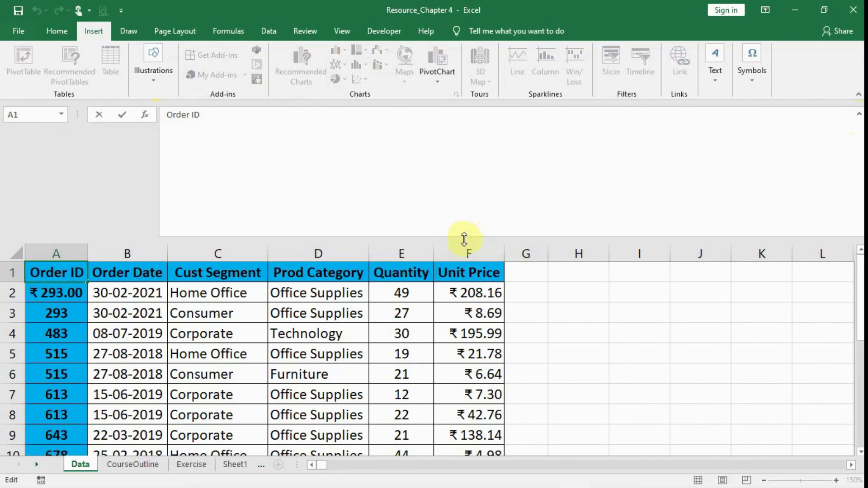
drag(464, 238, 468, 131)
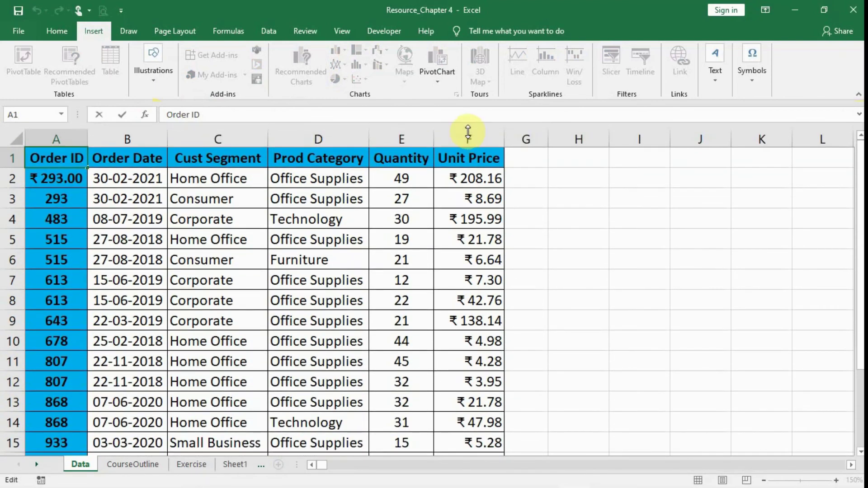
mouse_move(468, 131)
mouse_down()
mouse_move(459, 166)
mouse_move(466, 127)
mouse_up()
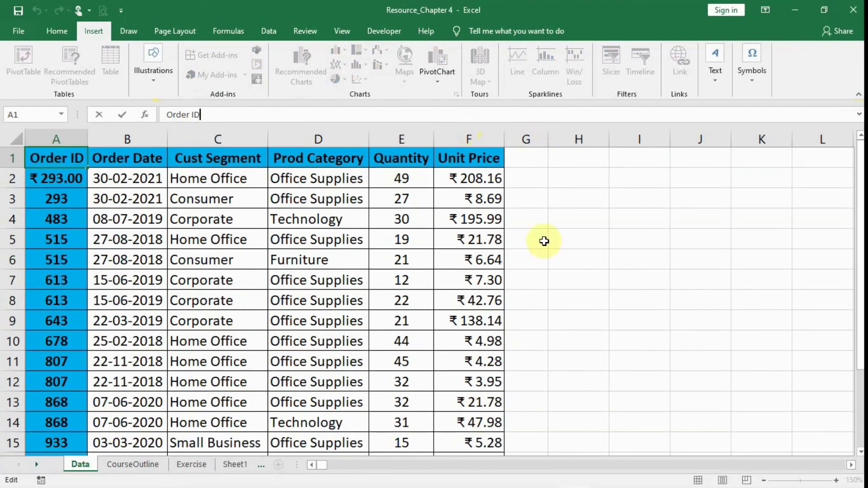
click(330, 238)
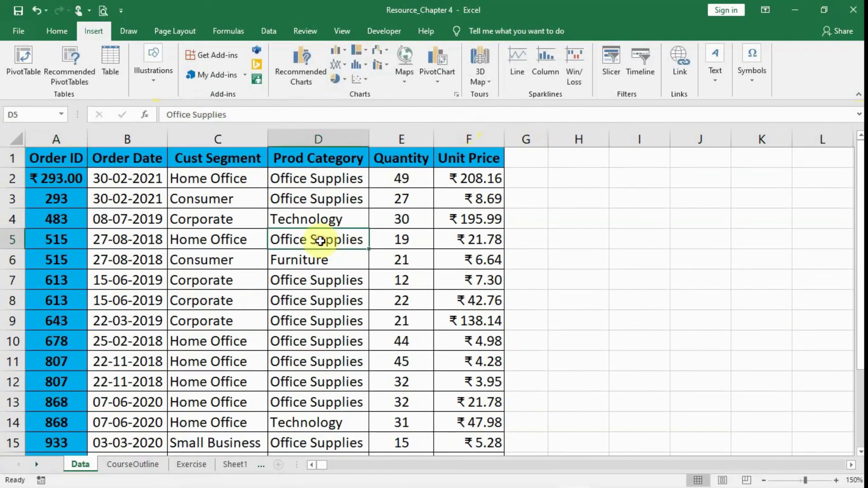
click(401, 238)
click(476, 239)
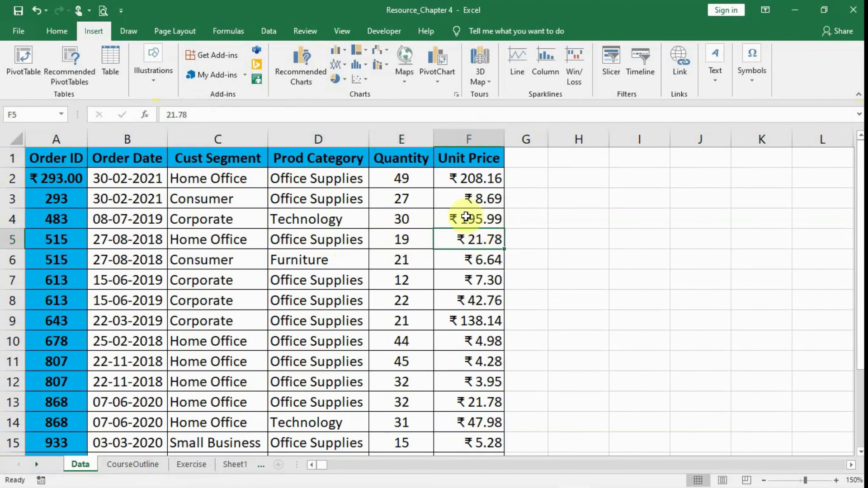
click(454, 200)
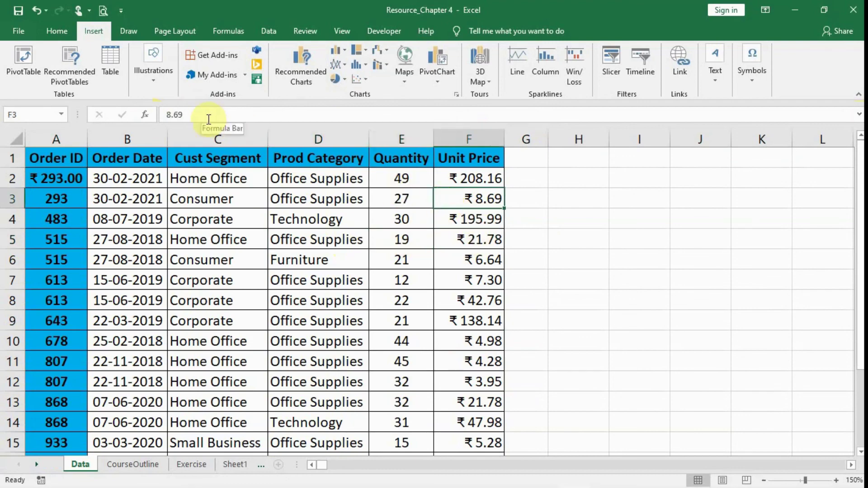